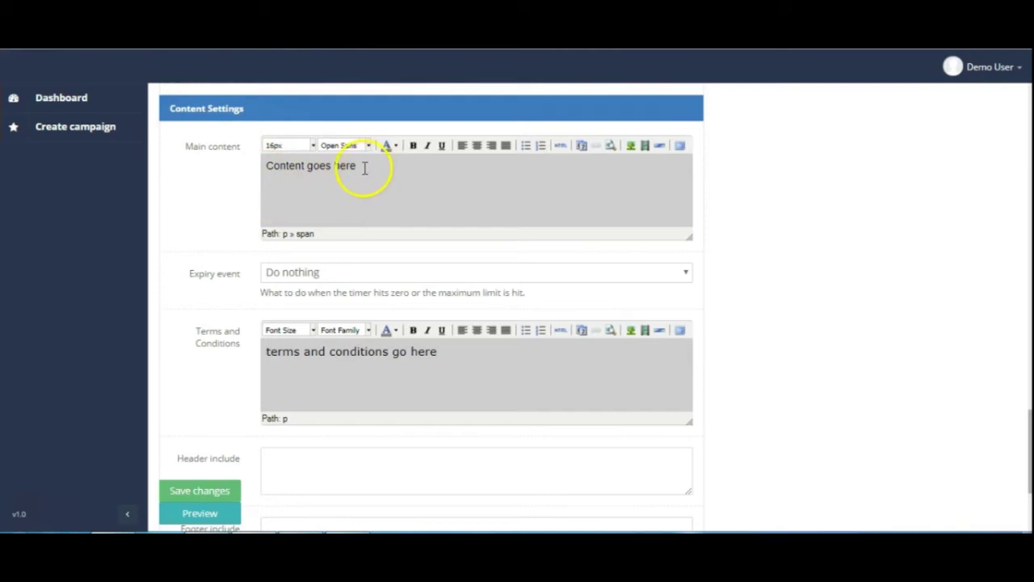
drag(358, 166, 246, 160)
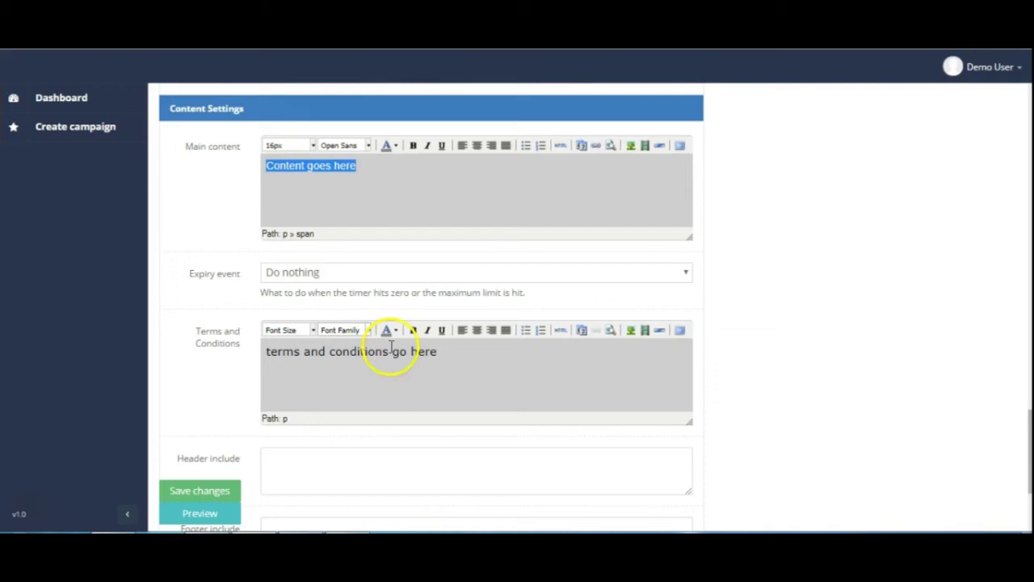
drag(437, 356, 265, 353)
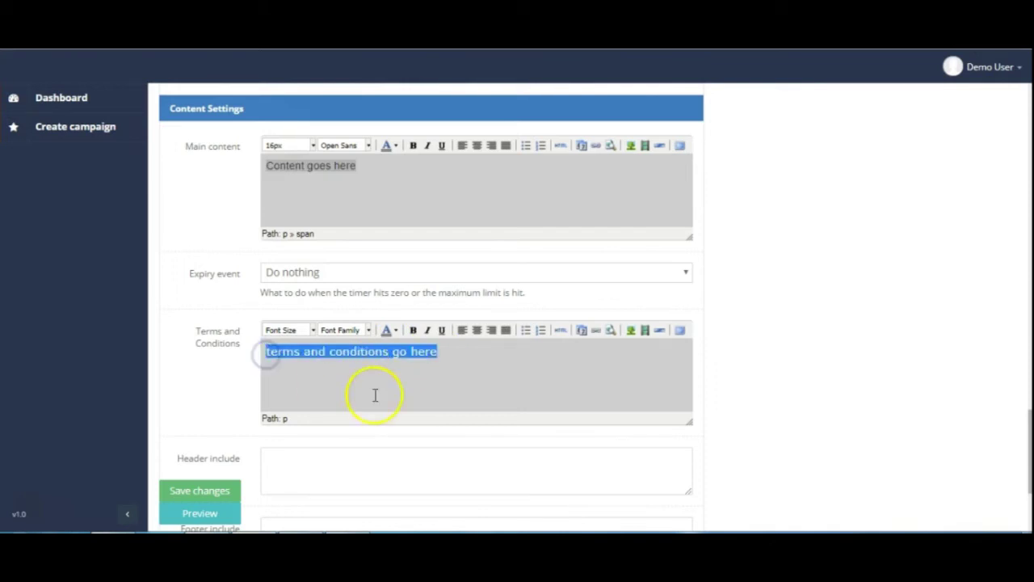
triple_click(398, 181)
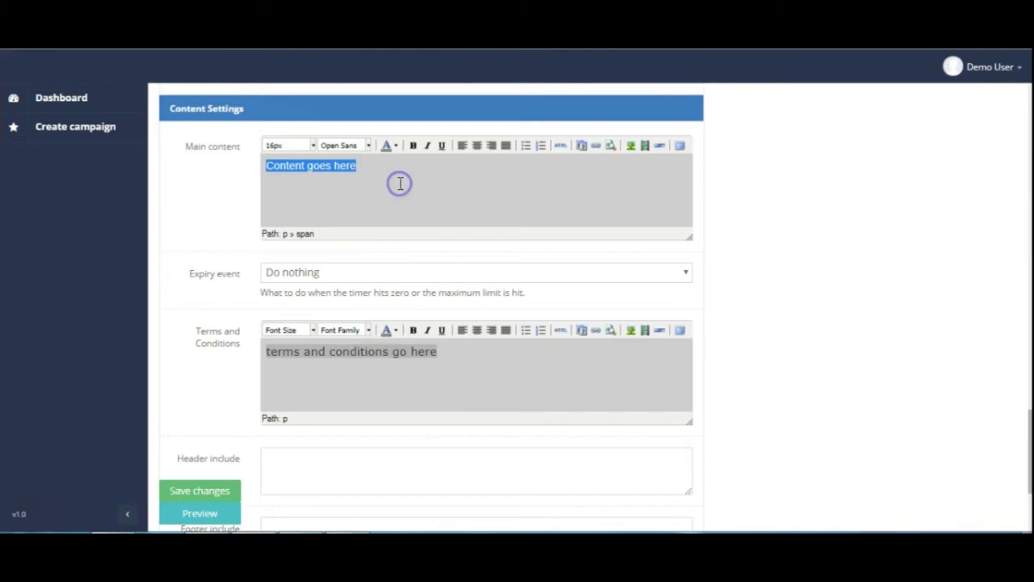
- Try to set the main content's font size to 24px
click(370, 167)
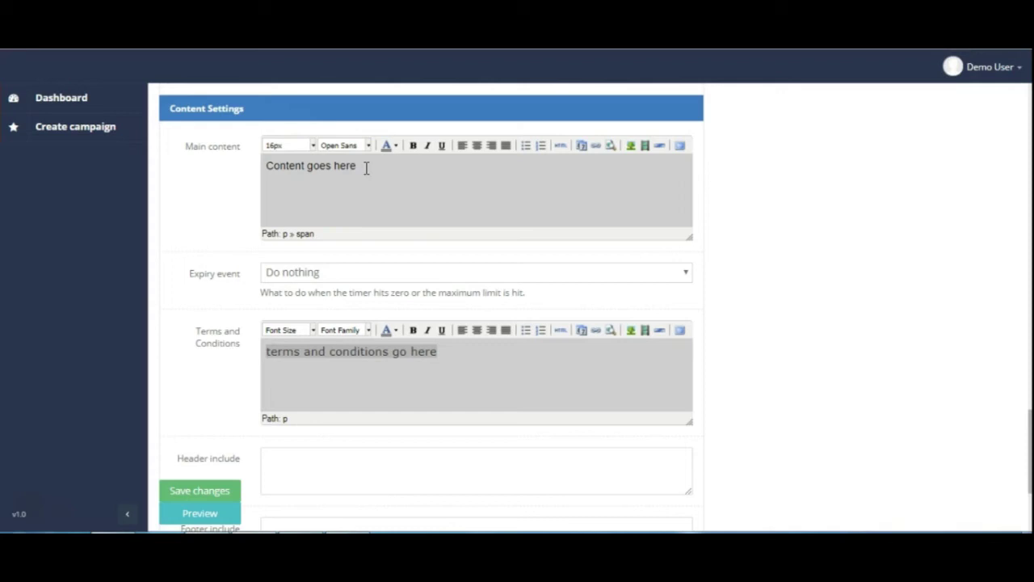
click(314, 146)
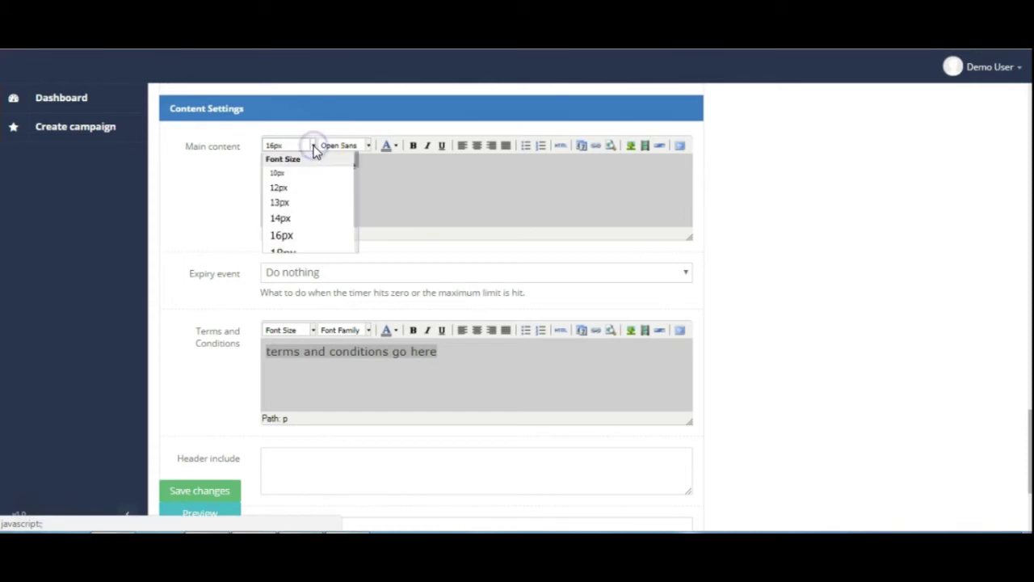
click(356, 186)
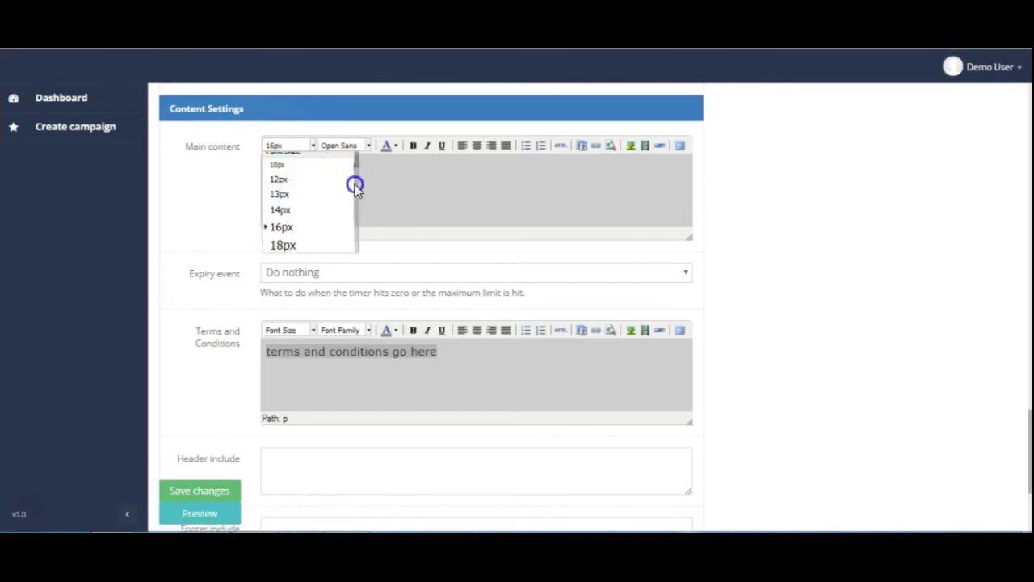
scroll(354, 197, down, 3)
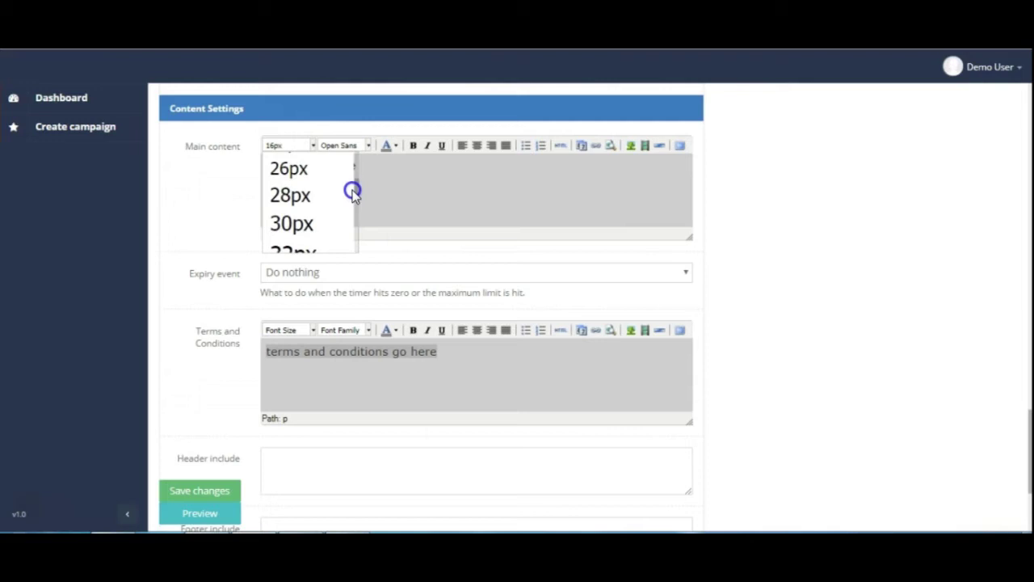
mouse_move(358, 180)
mouse_down()
mouse_move(357, 170)
mouse_move(359, 179)
mouse_up()
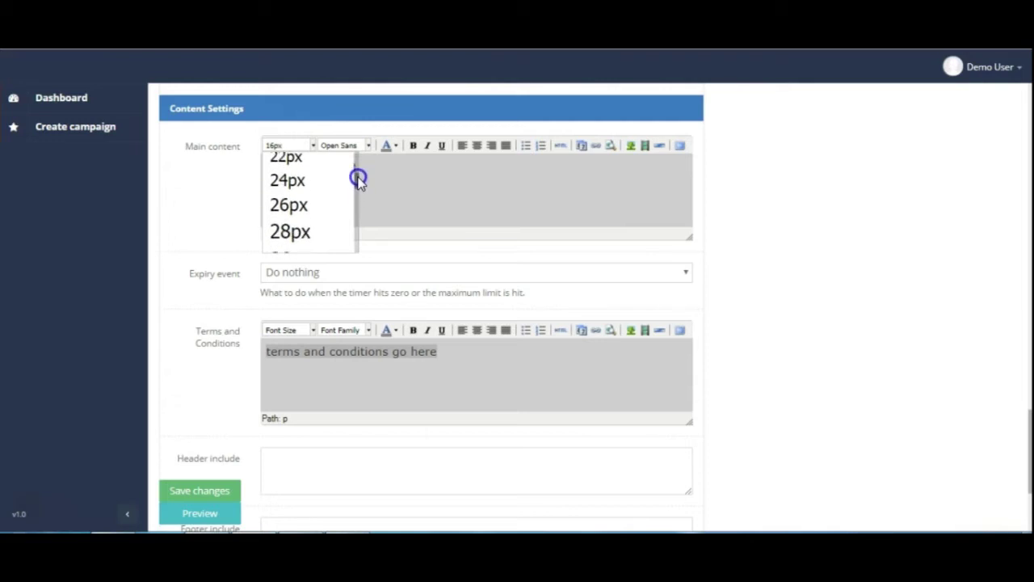
click(292, 179)
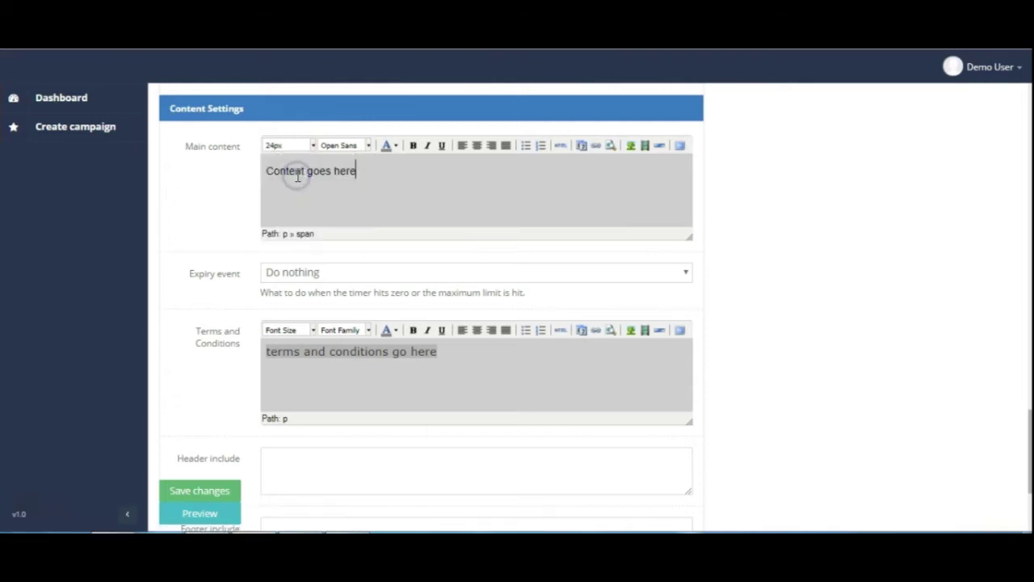
- Format the main content text as 24px Arial Black, bold and centered
triple_click(358, 168)
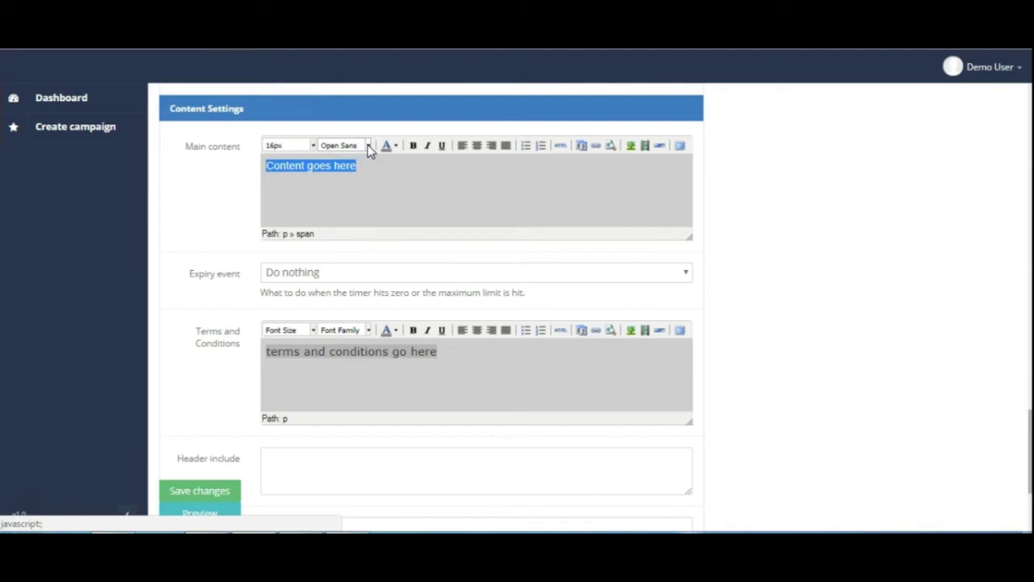
click(316, 144)
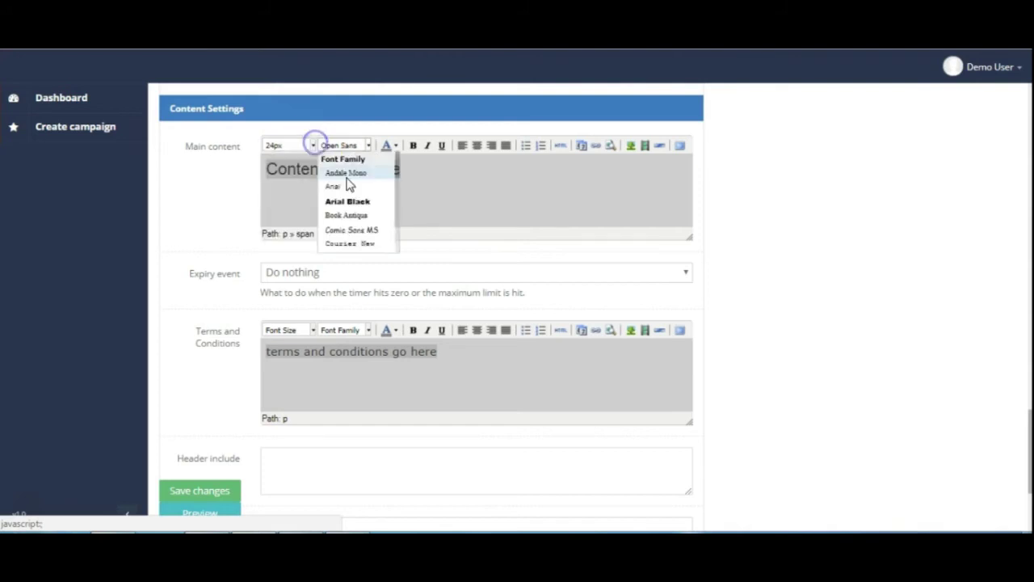
click(348, 202)
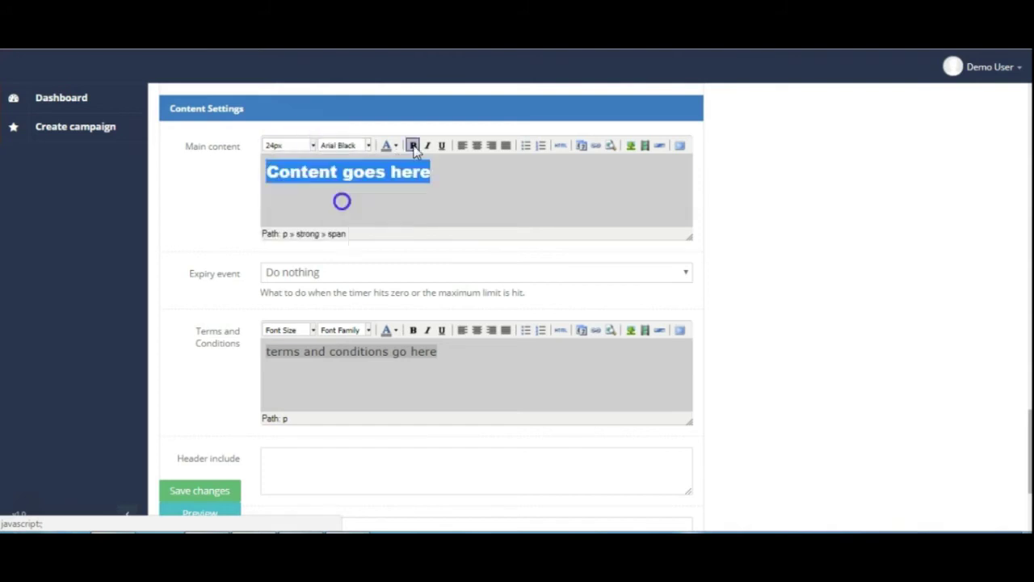
click(477, 145)
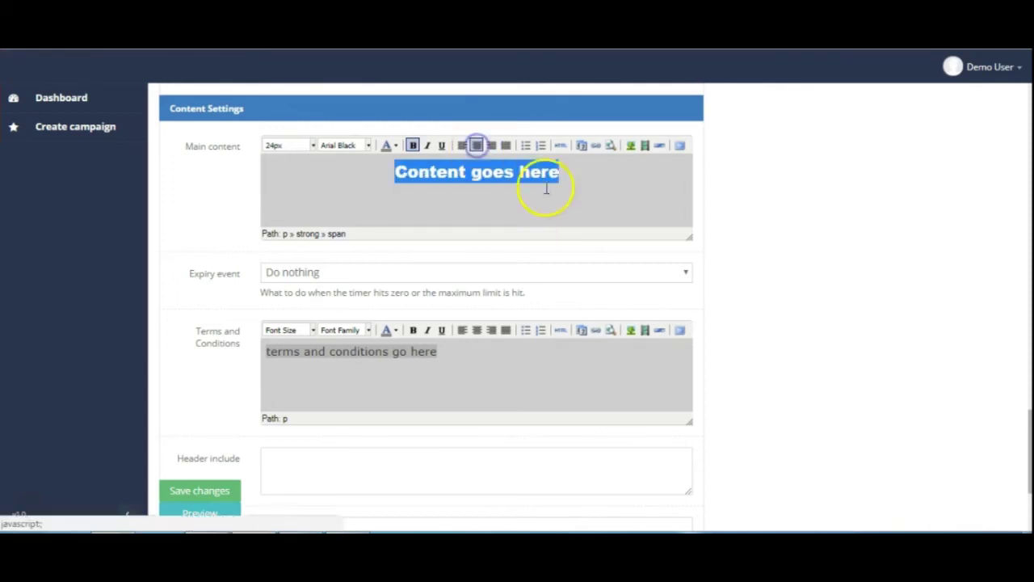
- Add a second line reading "This is great content" in red below the existing main content
click(608, 197)
key(Return)
click(548, 189)
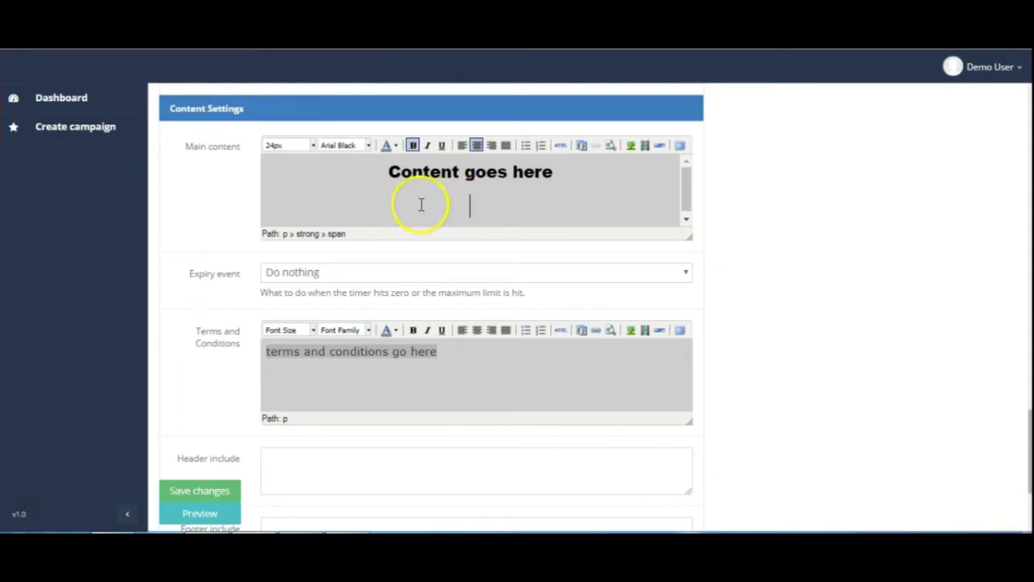
click(394, 144)
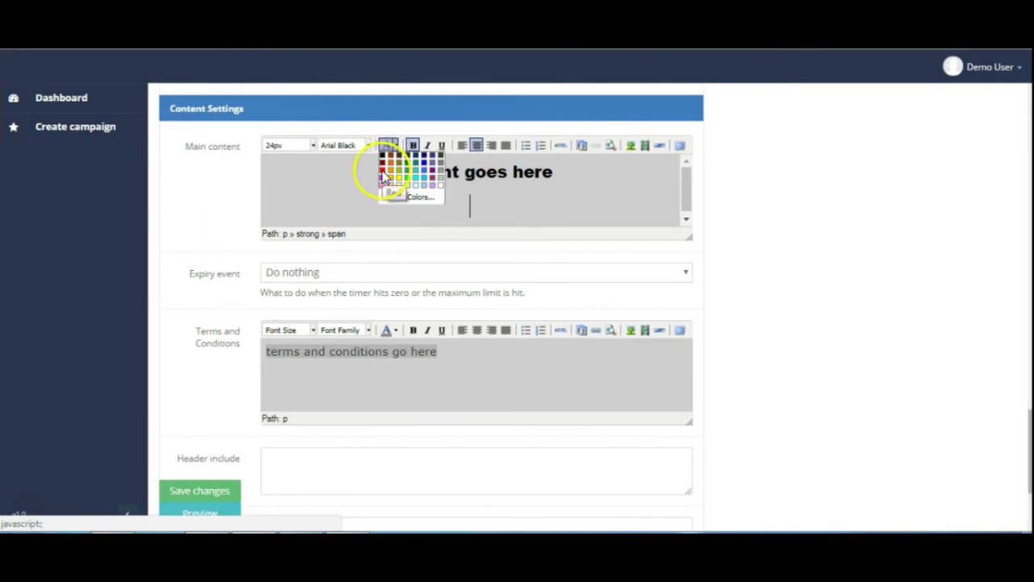
click(383, 168)
text(This is great content)
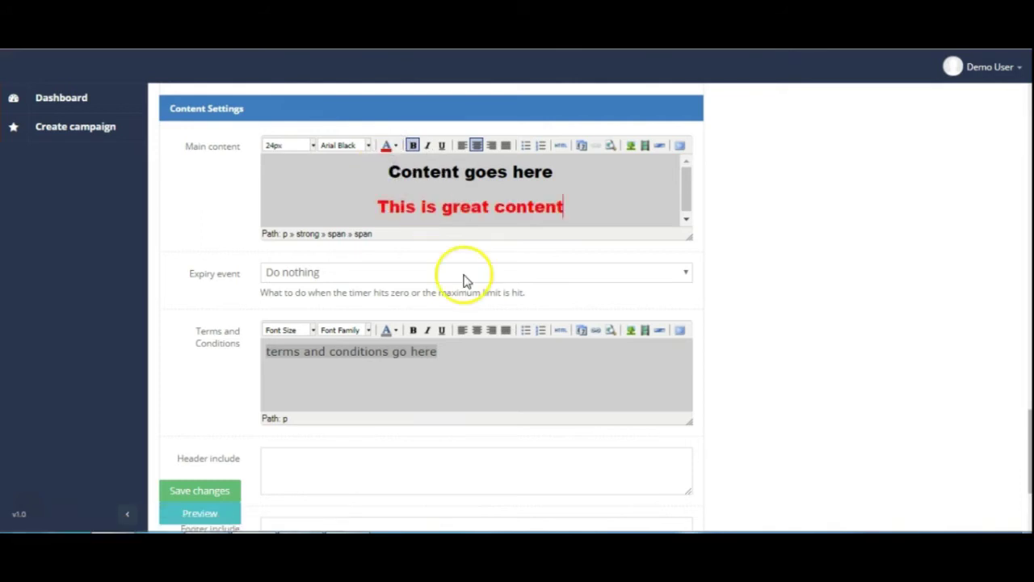
- Try the expiry event that displays a custom message, hides the countdown and sale counter and blocks purchases, and return it to Do nothing
click(556, 273)
click(685, 273)
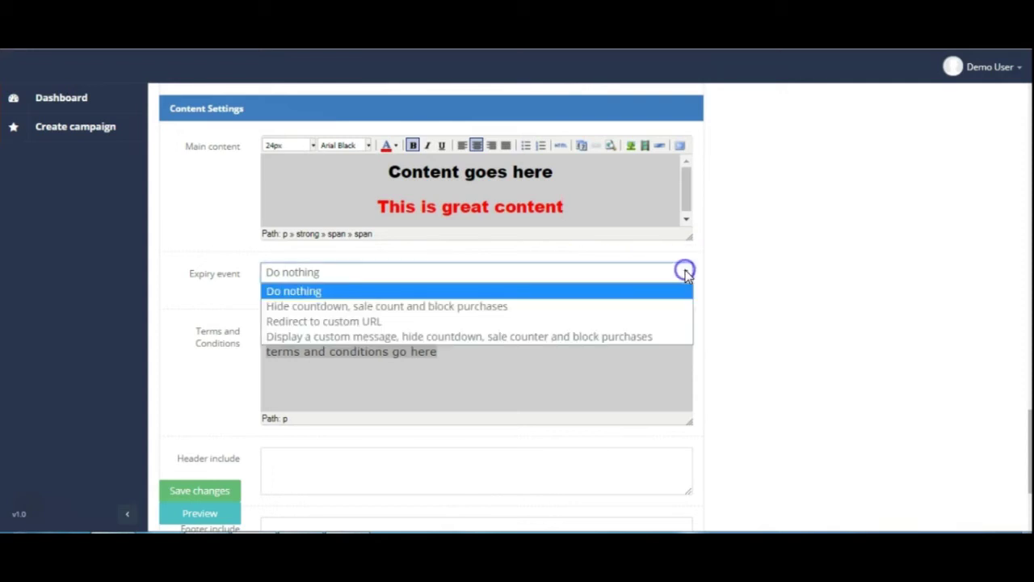
click(362, 337)
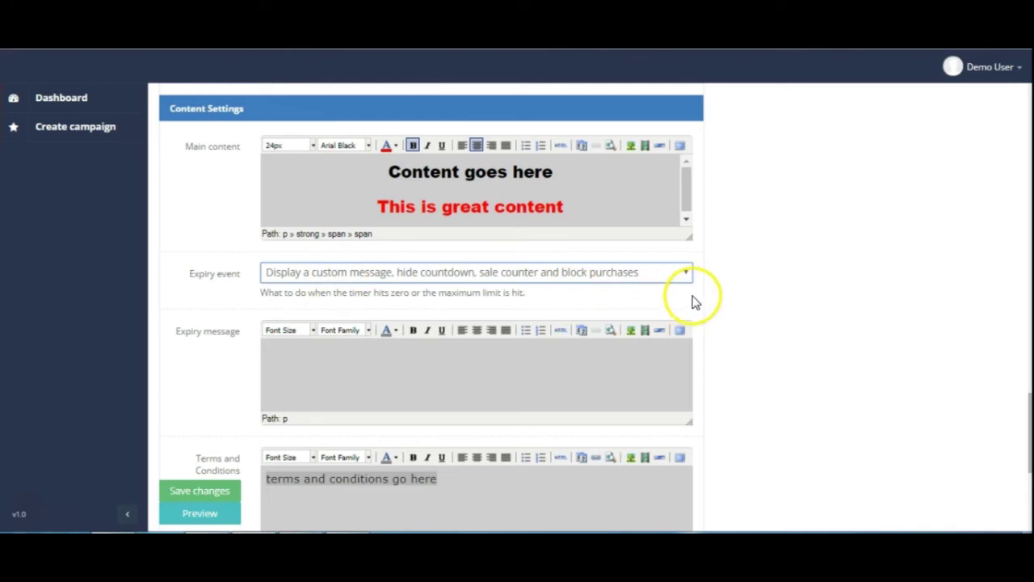
click(548, 366)
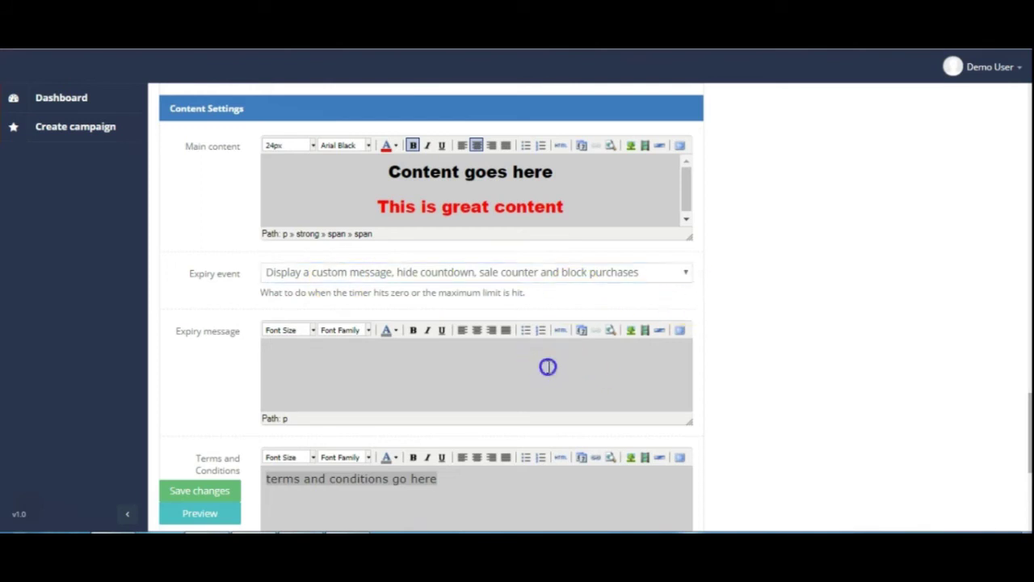
key(ctrl+a)
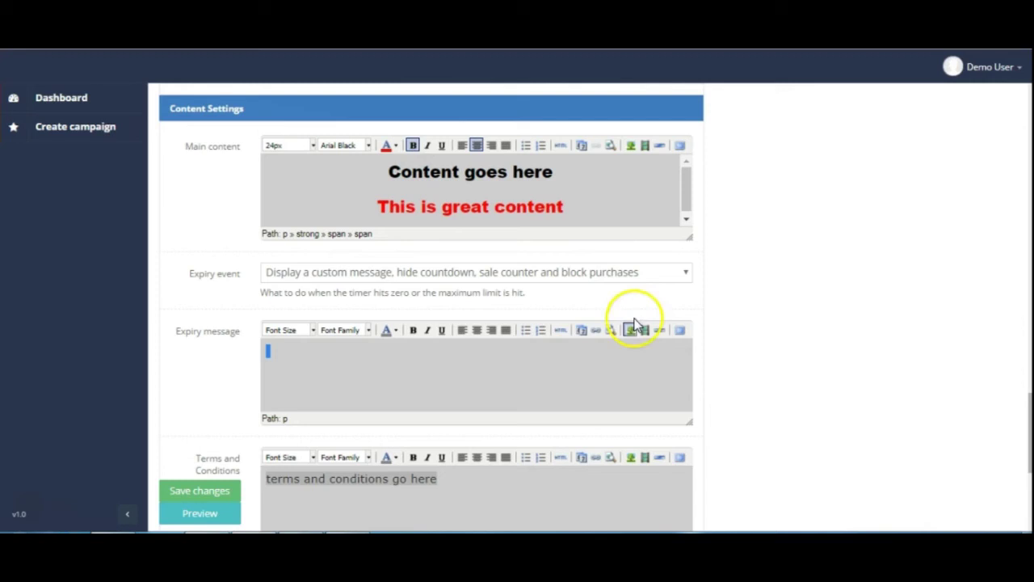
click(686, 274)
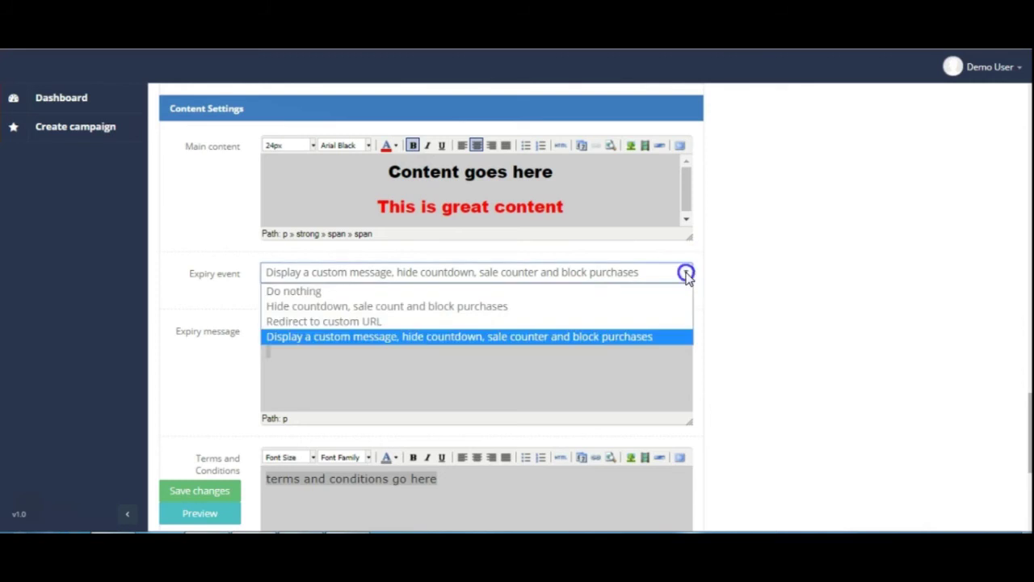
click(335, 291)
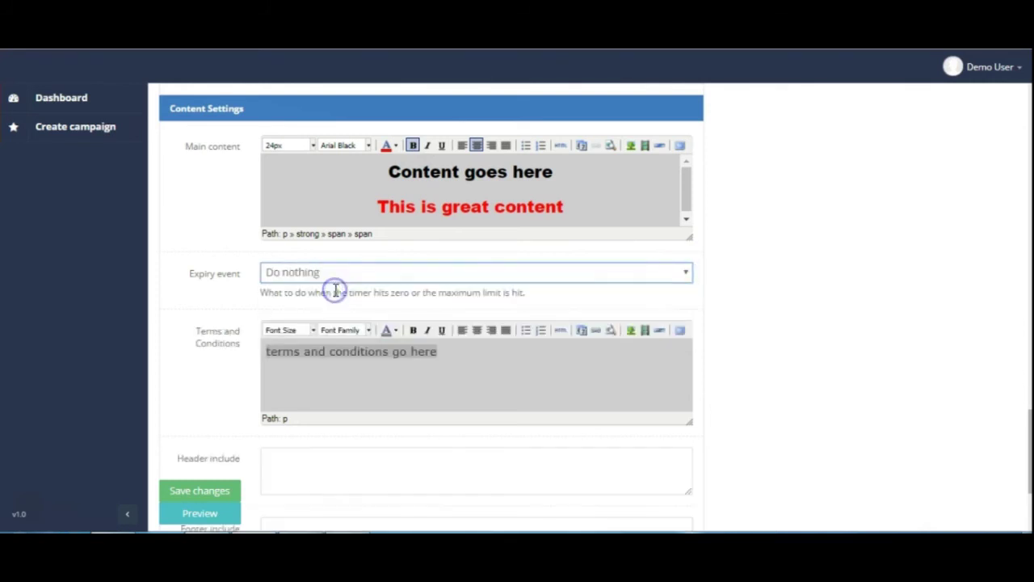
- Extend the terms and conditions text to read "terms and conditions go here and get shown in the popup"
triple_click(451, 348)
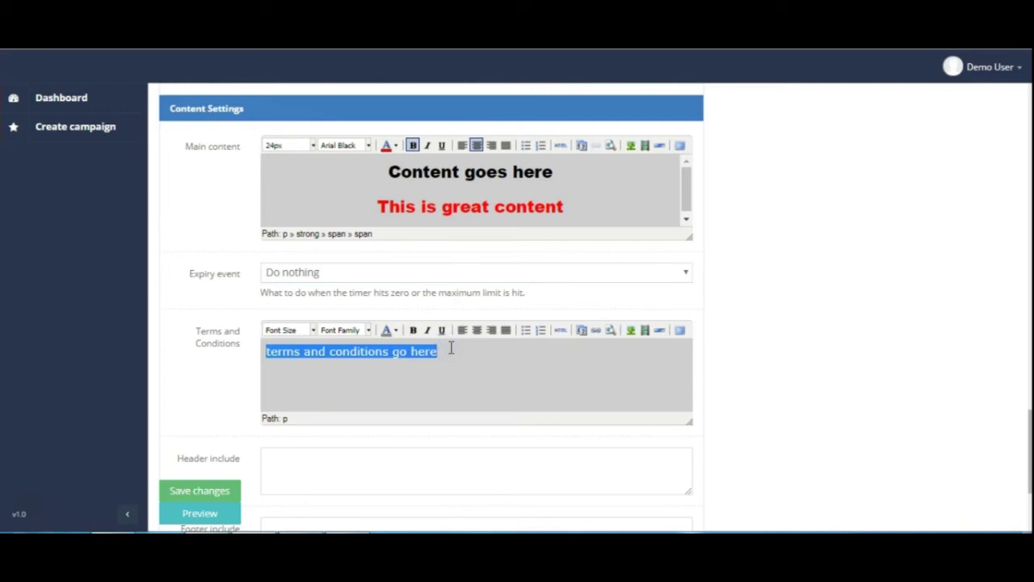
click(451, 349)
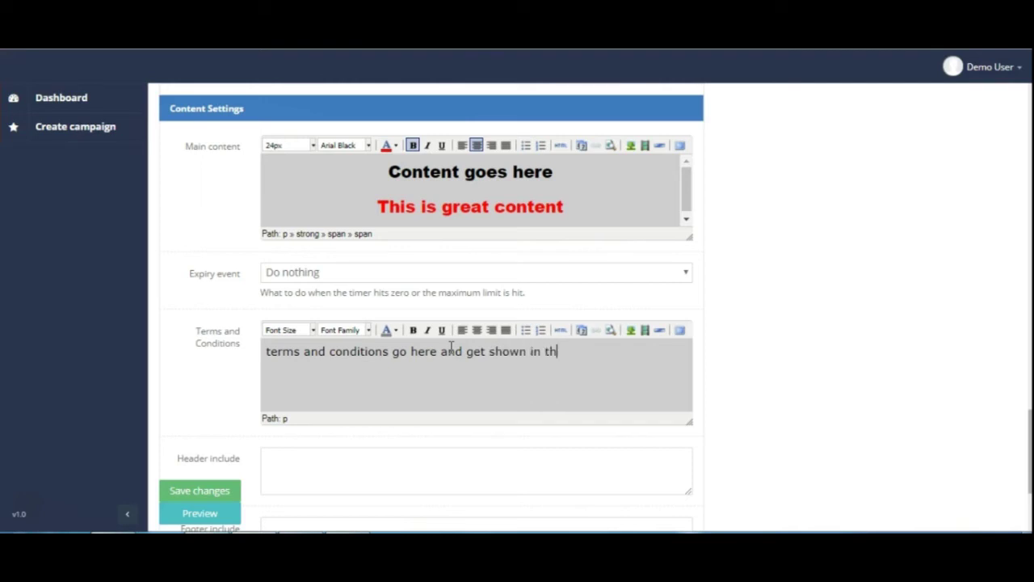
text(popup)
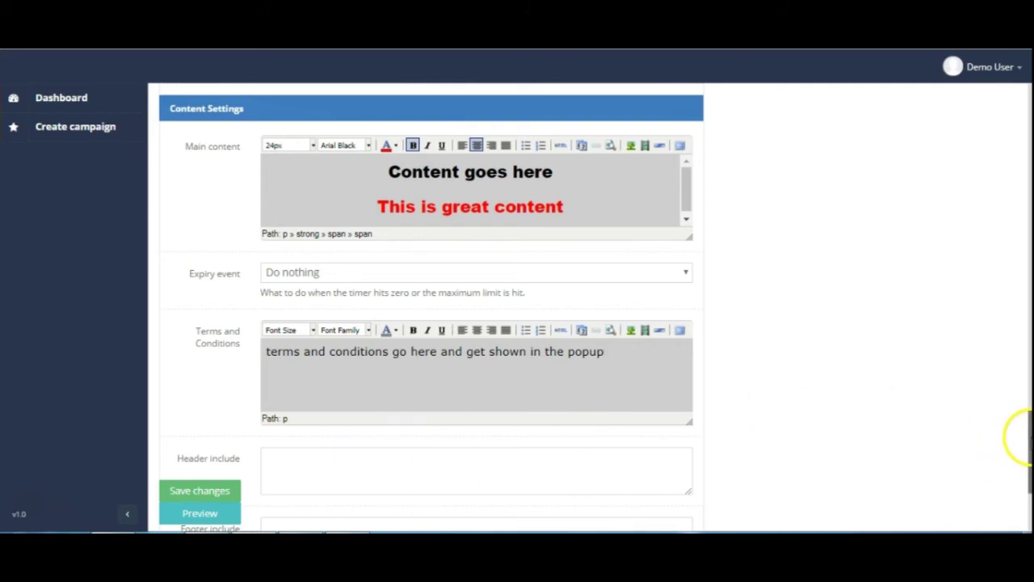
- Check the options offered for the exit popup and leave the list without choosing another one
drag(1030, 434, 1027, 495)
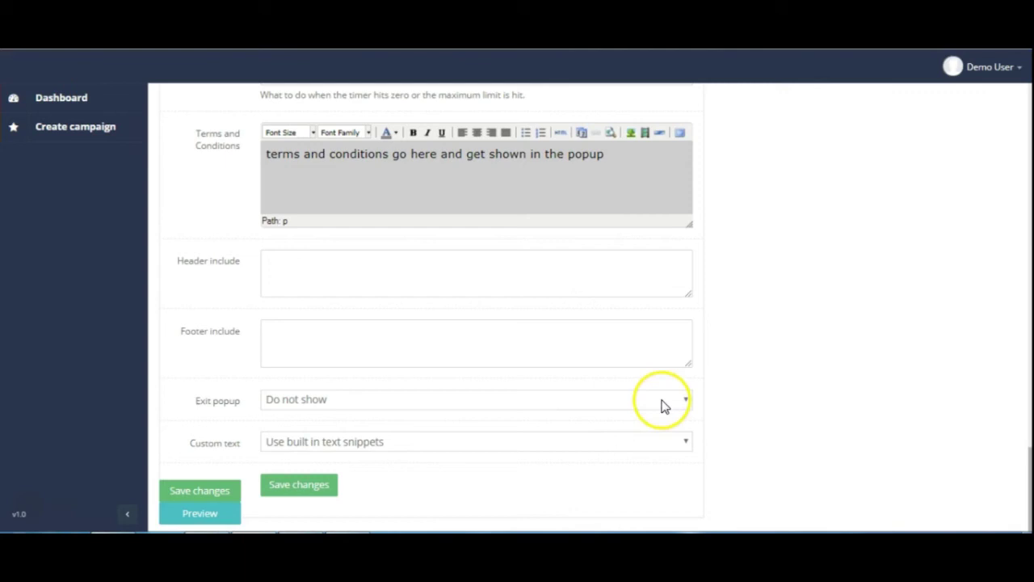
click(688, 401)
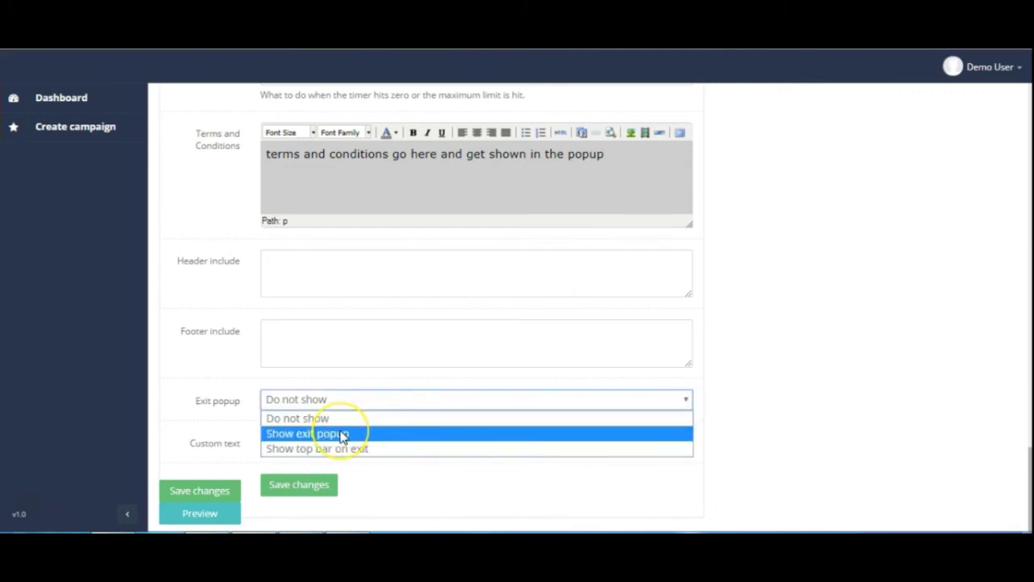
click(336, 457)
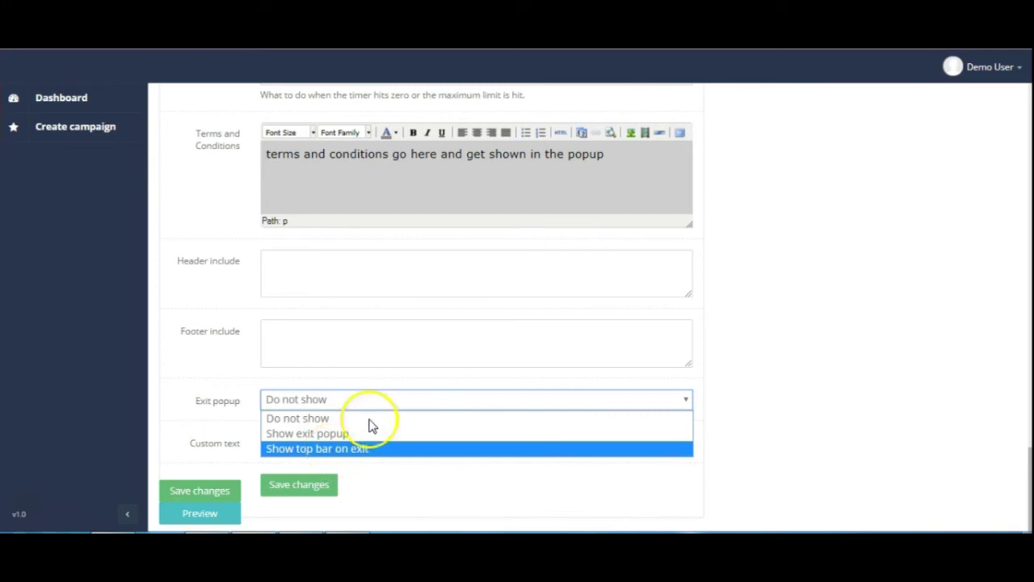
click(423, 345)
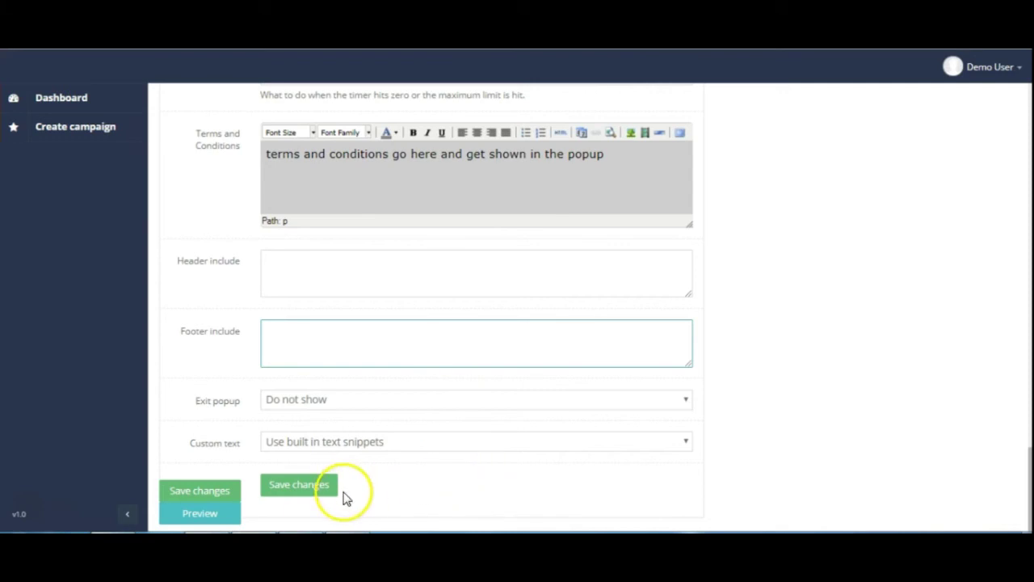
- Set the custom text option to Edit text snippets
click(685, 443)
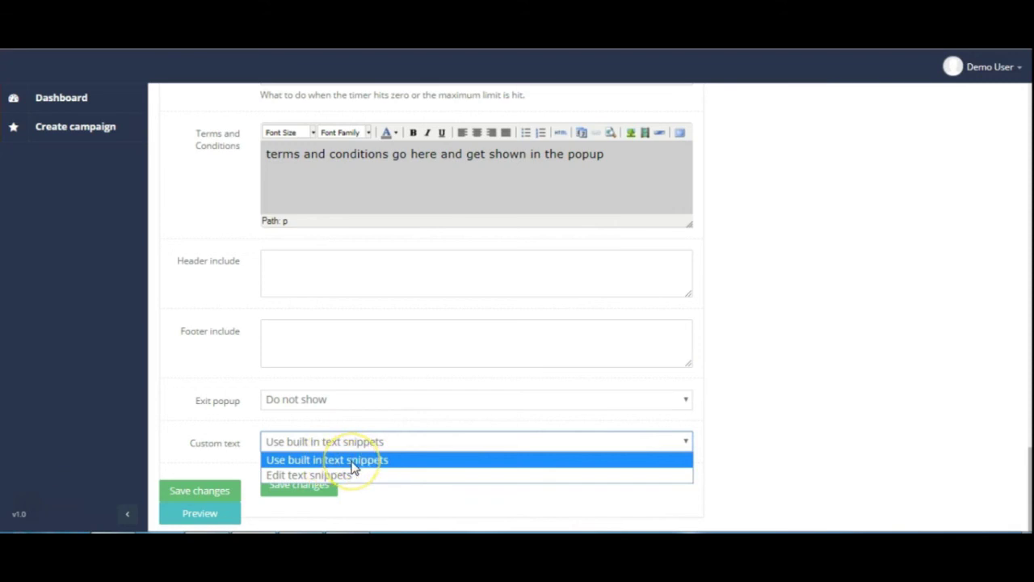
click(323, 475)
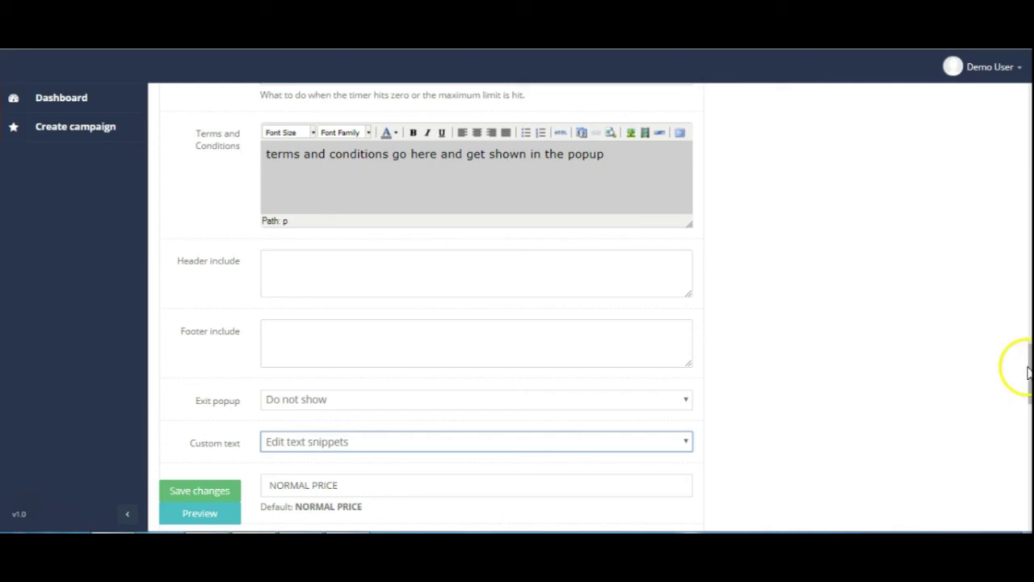
- Review the editable text snippets, including the terms text and the deal minimum text
drag(1025, 365, 1027, 489)
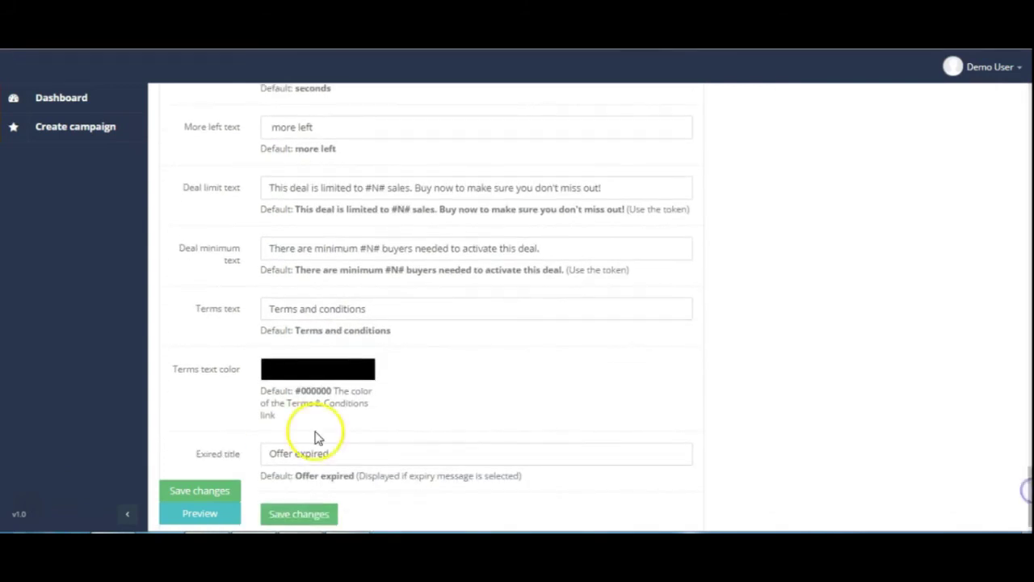
drag(377, 308, 248, 301)
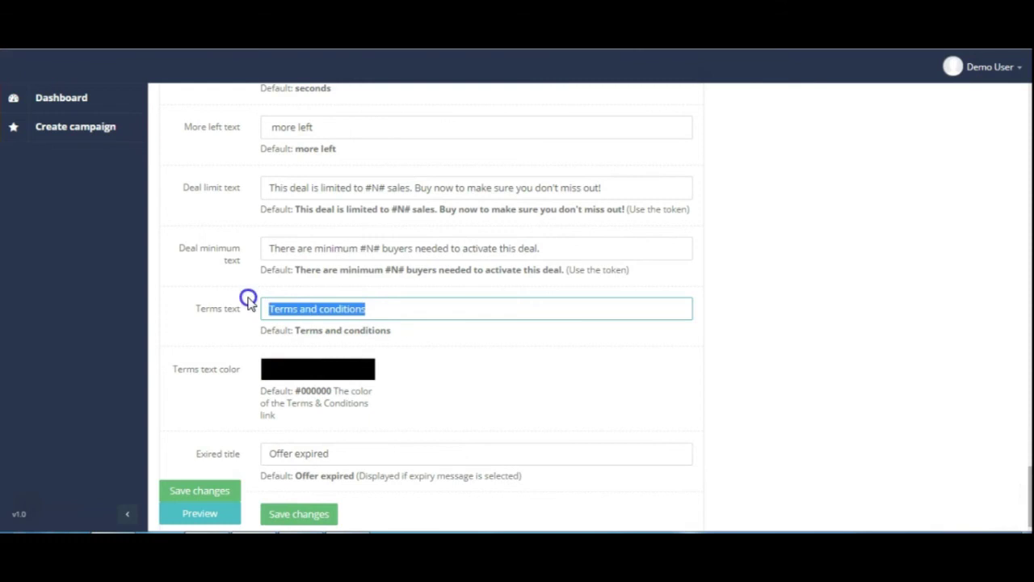
click(547, 248)
drag(547, 248, 257, 239)
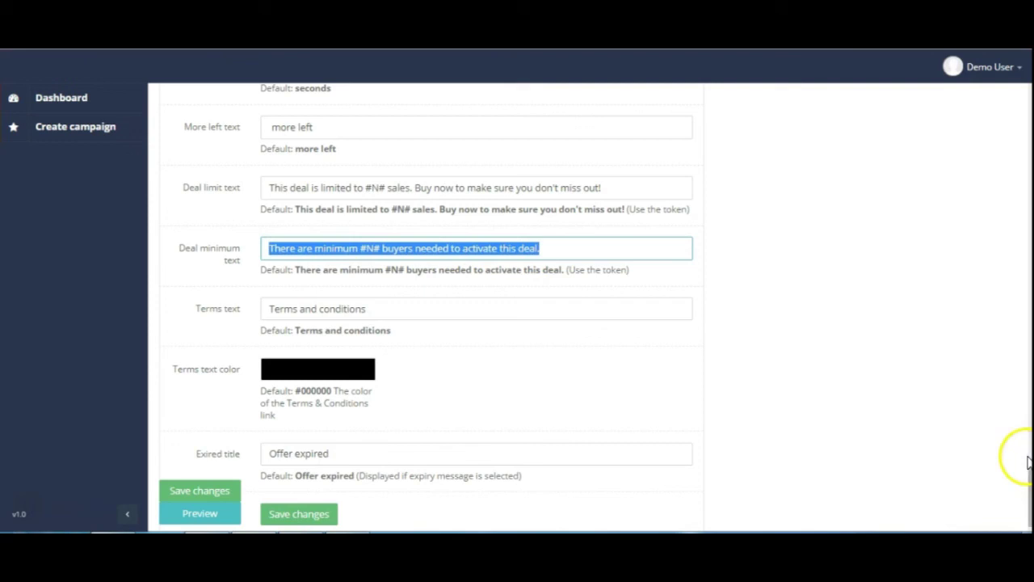
drag(1028, 482, 1027, 370)
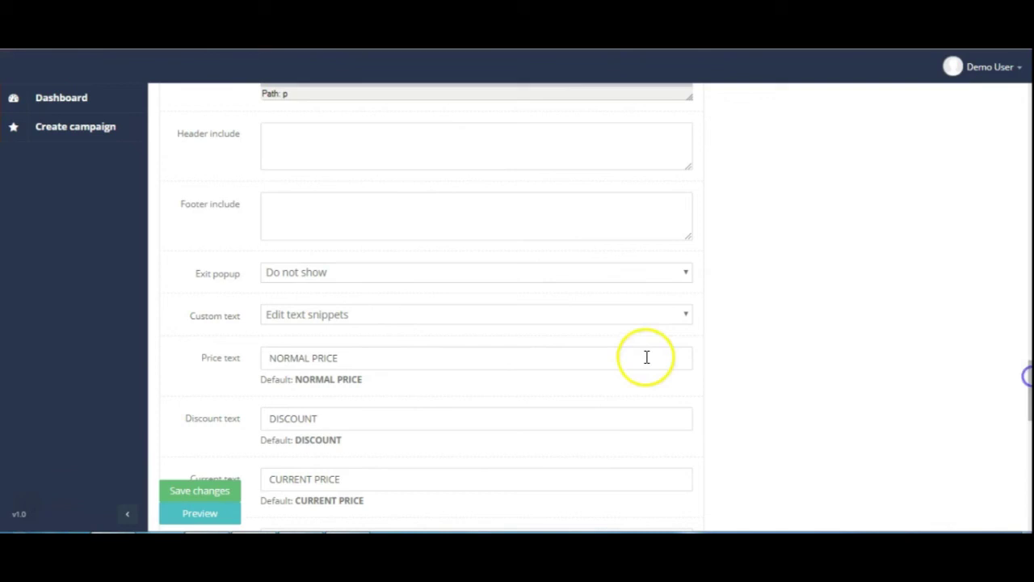
- Set the custom text option to Use built in text snippets and save the campaign changes
click(688, 314)
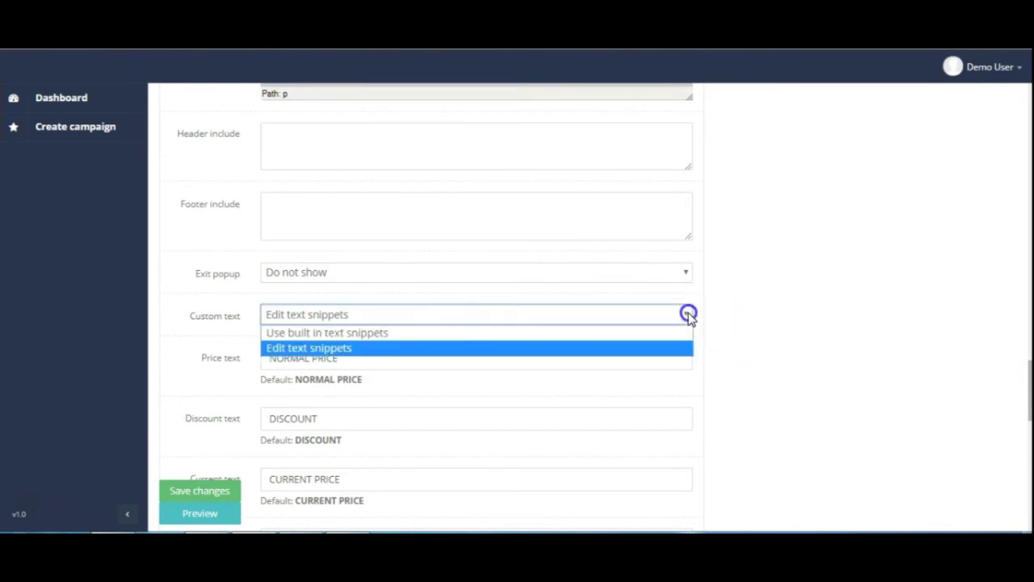
click(415, 332)
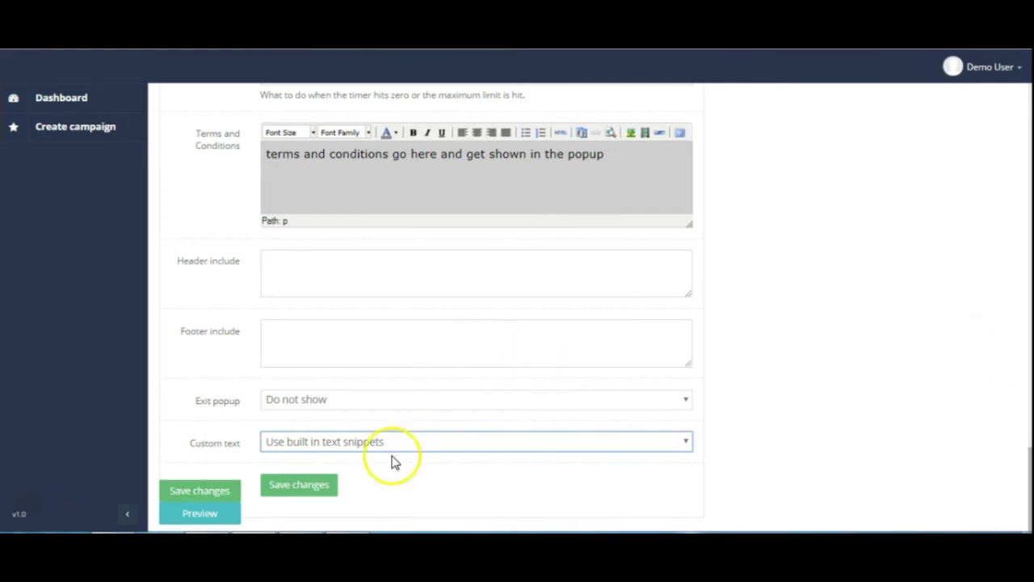
click(289, 485)
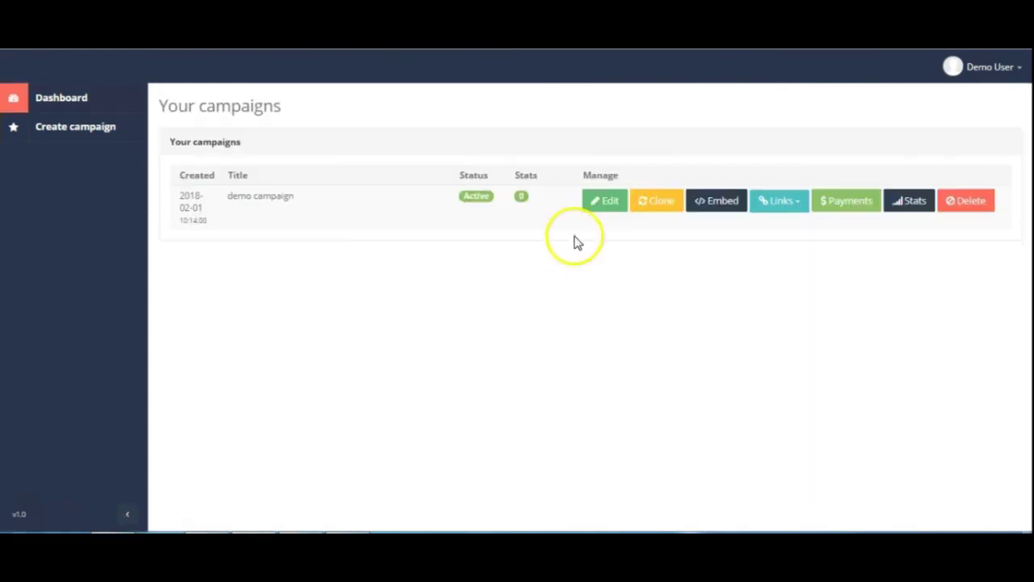
- Reopen the demo campaign for editing and open a preview of its deal page
click(607, 207)
drag(1030, 162, 1028, 517)
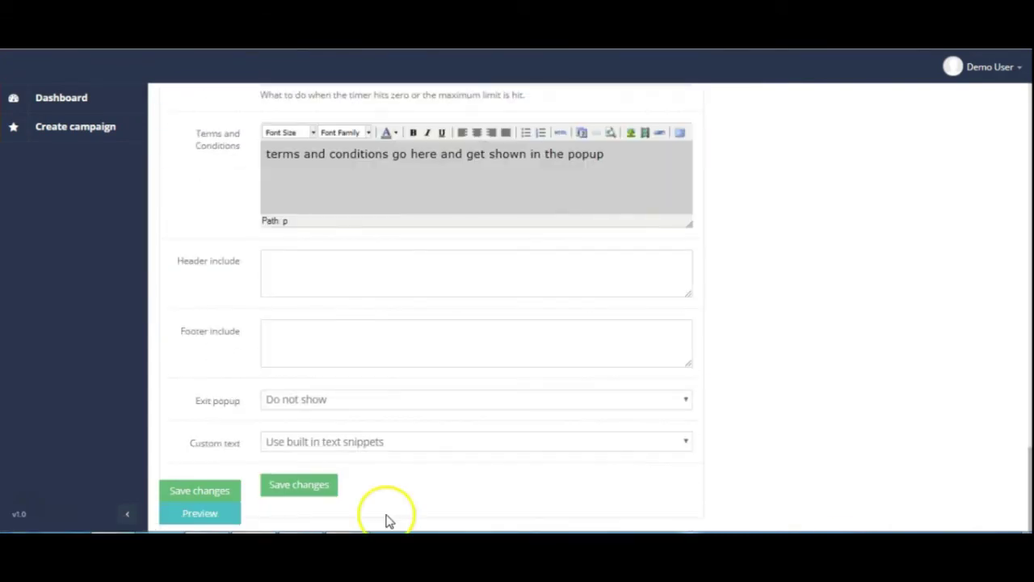
click(200, 514)
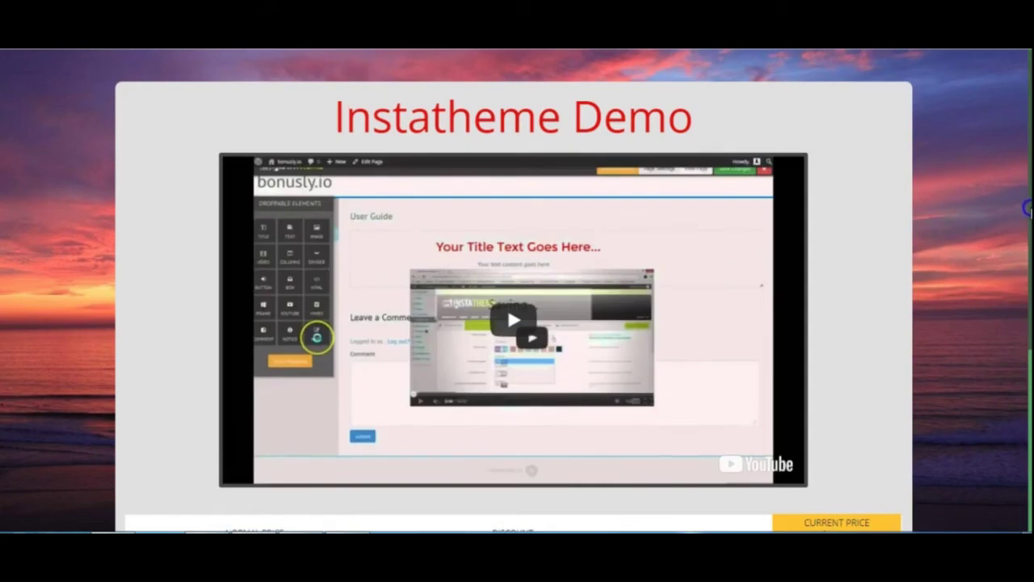
- Examine the two formatted main content lines below the countdown timer on the previewed deal page
drag(1027, 209, 1028, 435)
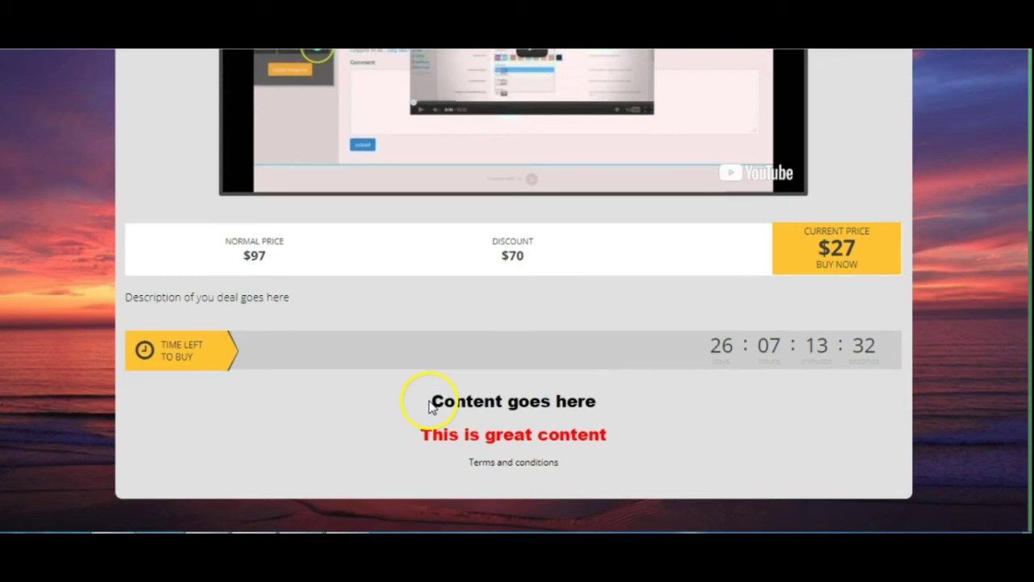
drag(466, 394, 614, 407)
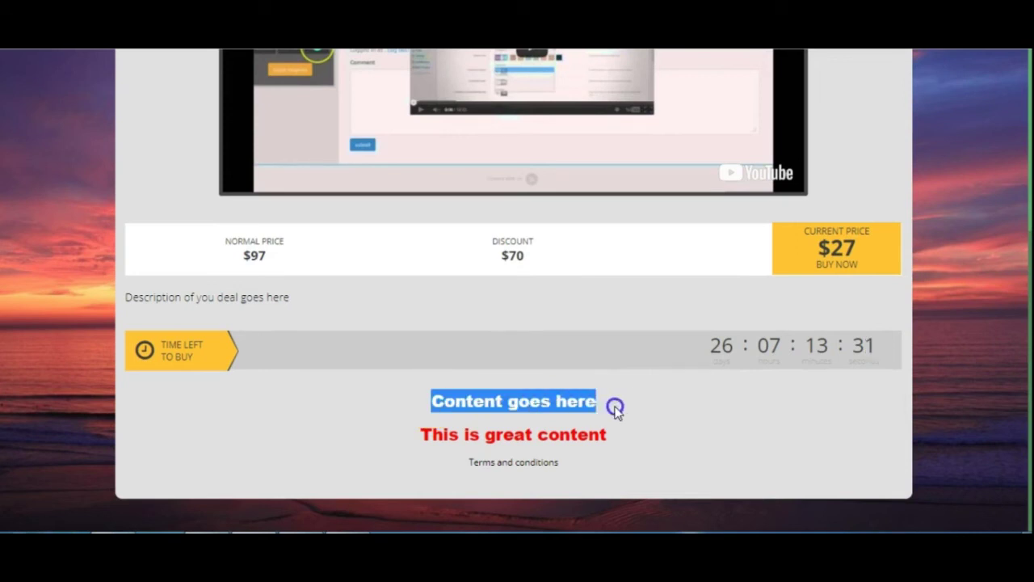
click(419, 434)
drag(419, 434, 604, 442)
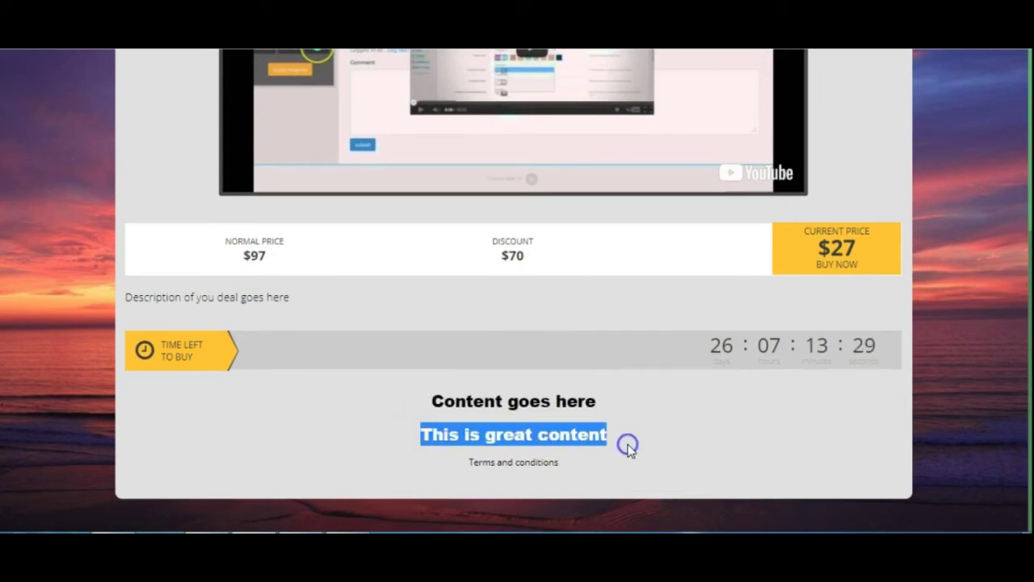
- View the terms and conditions popup on the deal page, close it and clear the text selection
click(508, 463)
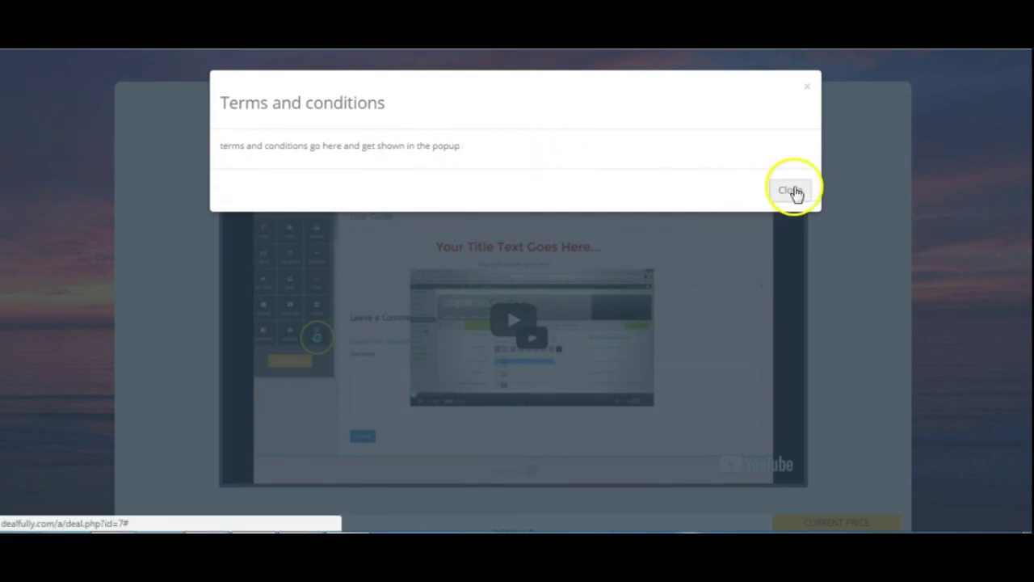
click(806, 89)
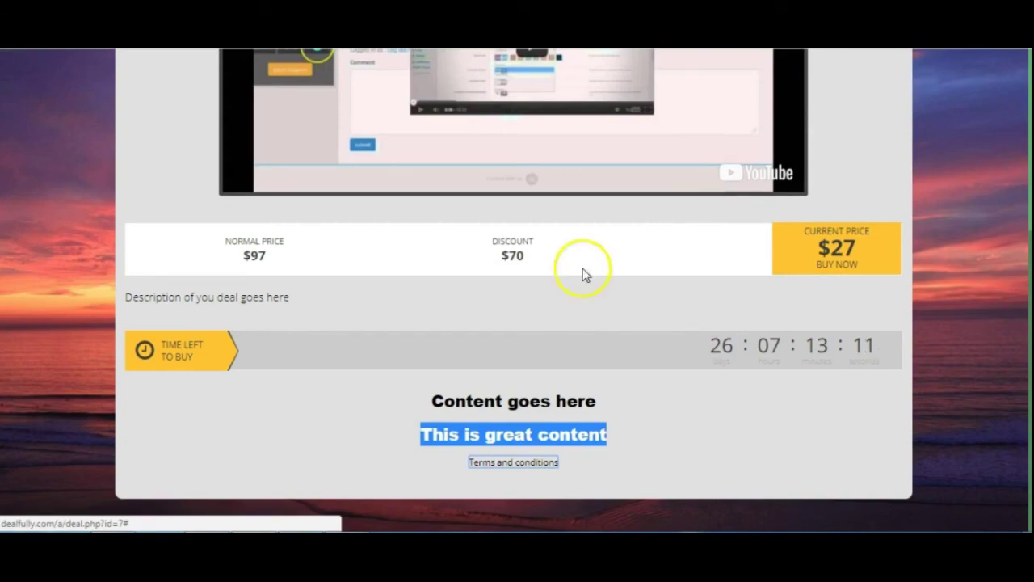
click(739, 428)
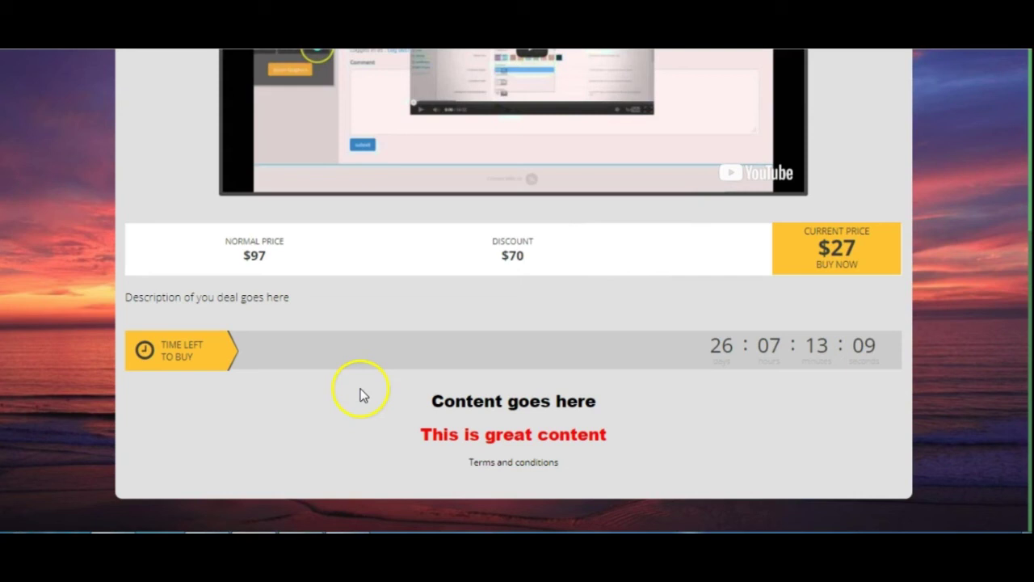